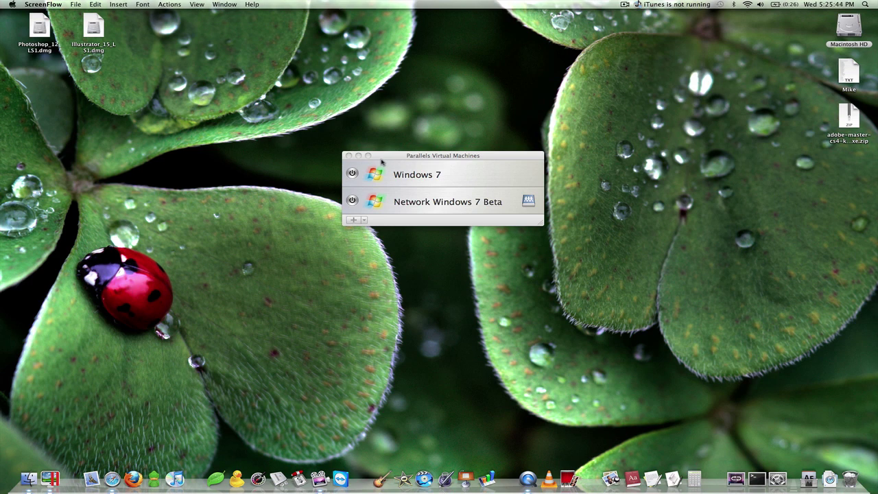
- Bring the Parallels Desktop virtual machines list, with Windows 7 and Network Windows 7 Beta, to the front
left_click(383, 157)
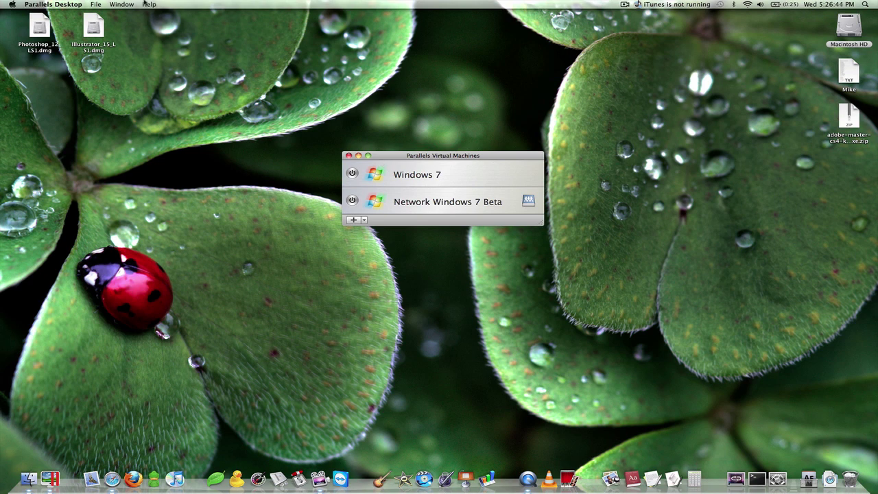
- Start a new virtual machine with File > New and keep MATSHITA DVD-R UJ-898 as installation source
left_click(96, 4)
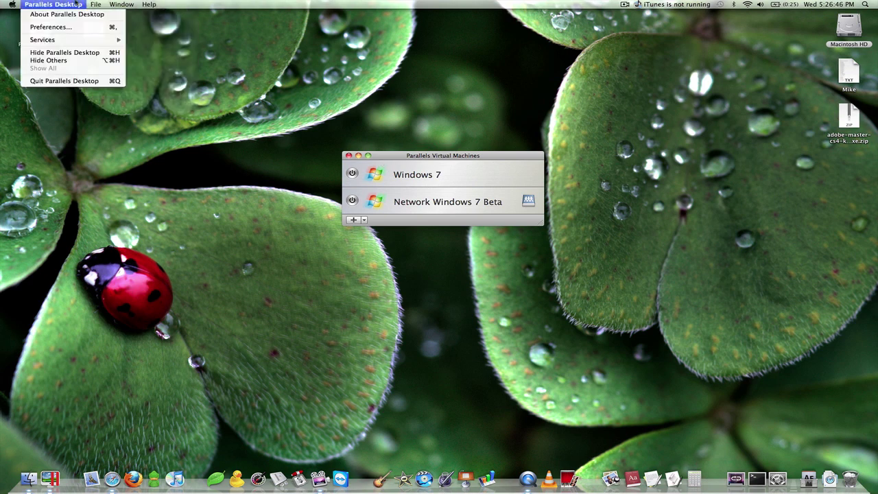
left_click(105, 14)
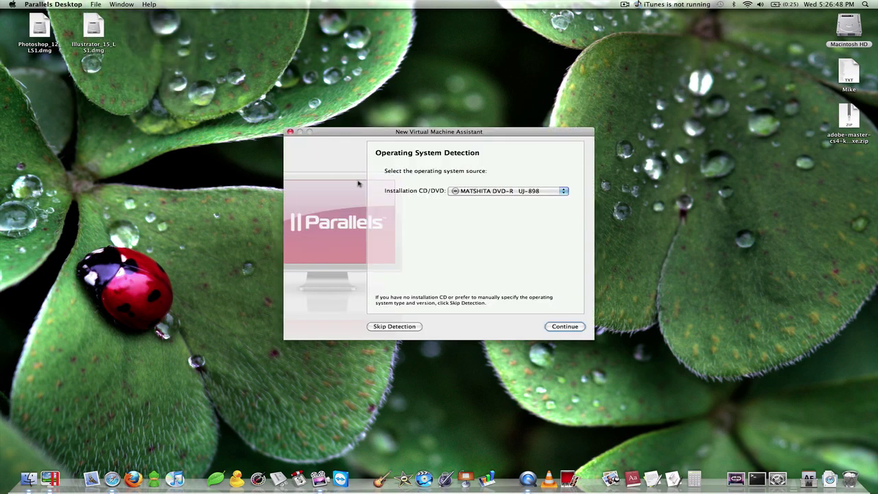
left_click(462, 192)
left_click(463, 192)
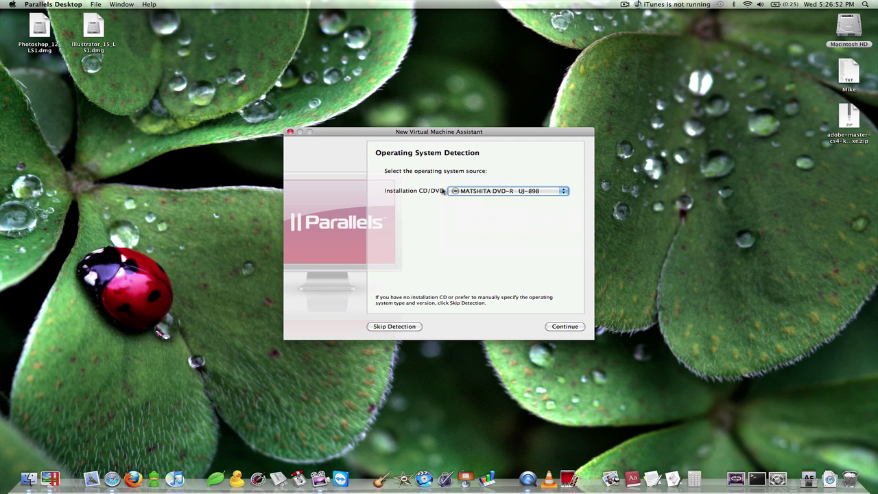
left_click(487, 195)
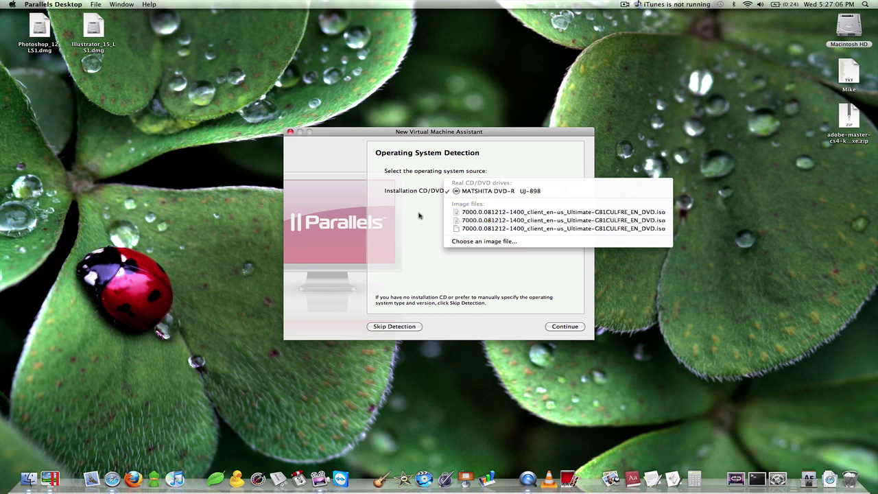
left_click(420, 216)
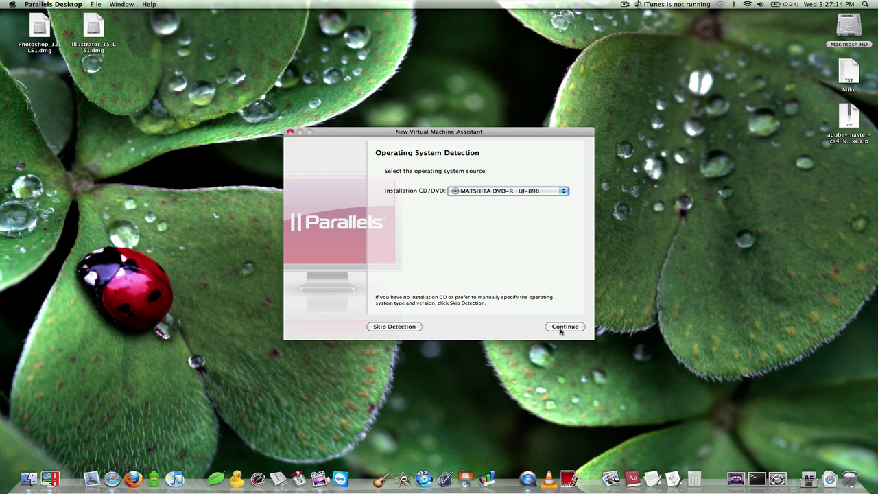
- Close the New Virtual Machine Assistant and open the Parallels Desktop menu showing version 5 build 5.0.9220
left_click(291, 132)
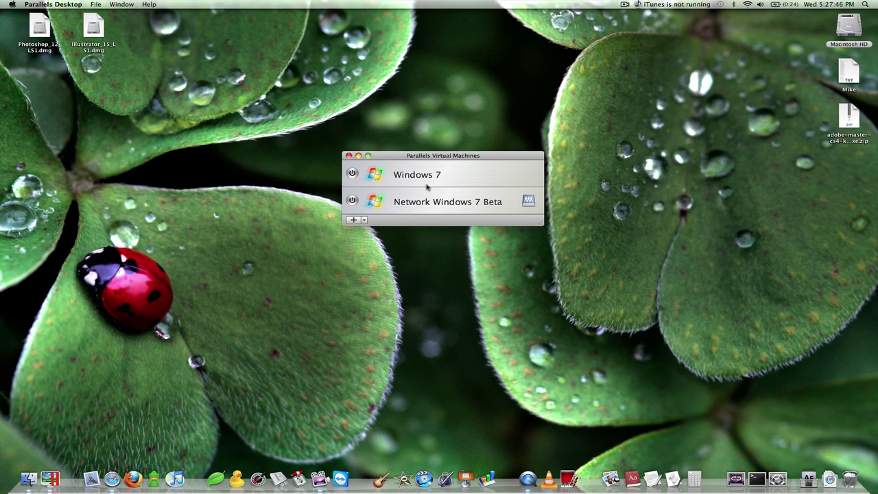
left_click(66, 3)
left_click(66, 14)
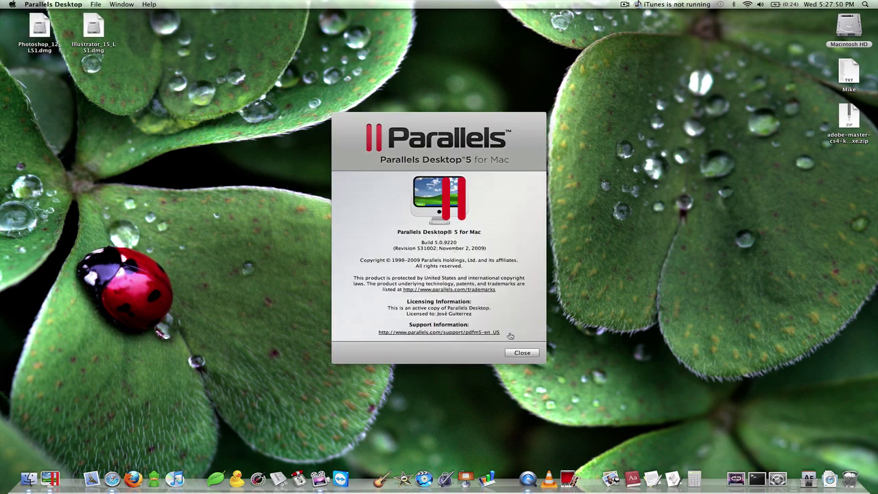
left_click(528, 353)
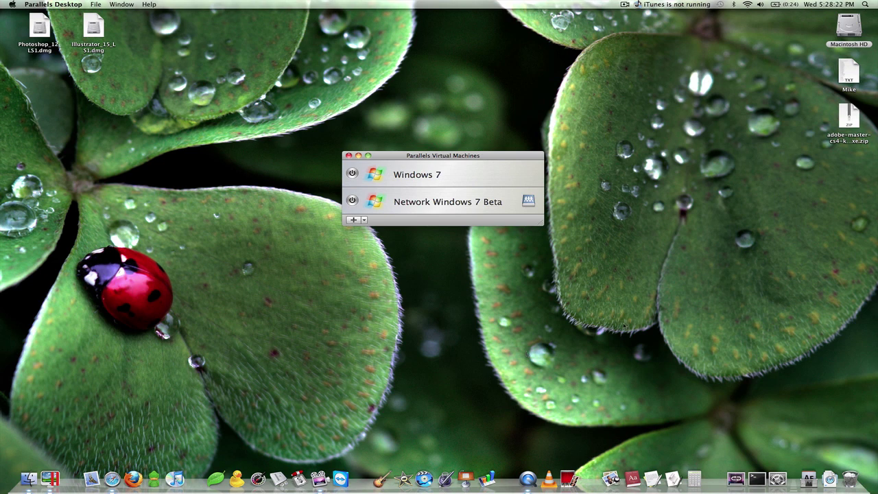
- Boot the Windows 7 VM with Start Windows Normally, then release mouse and keyboard to the Mac
left_click(441, 173)
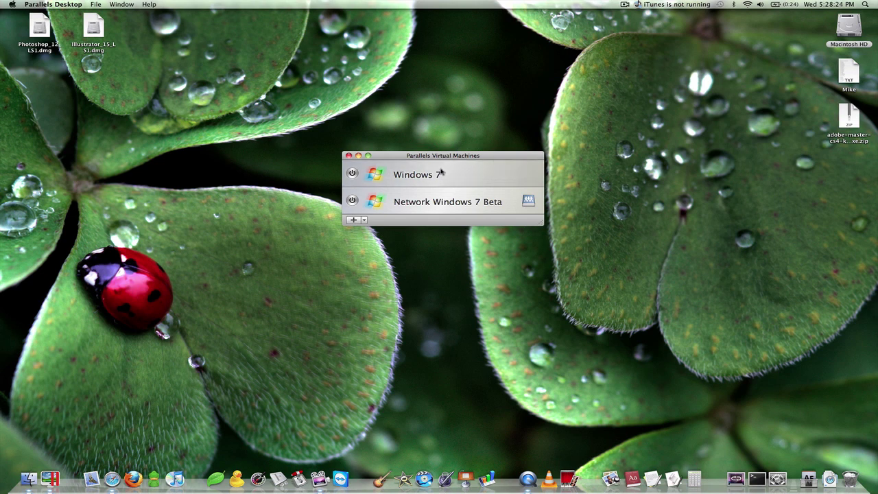
double_click(442, 174)
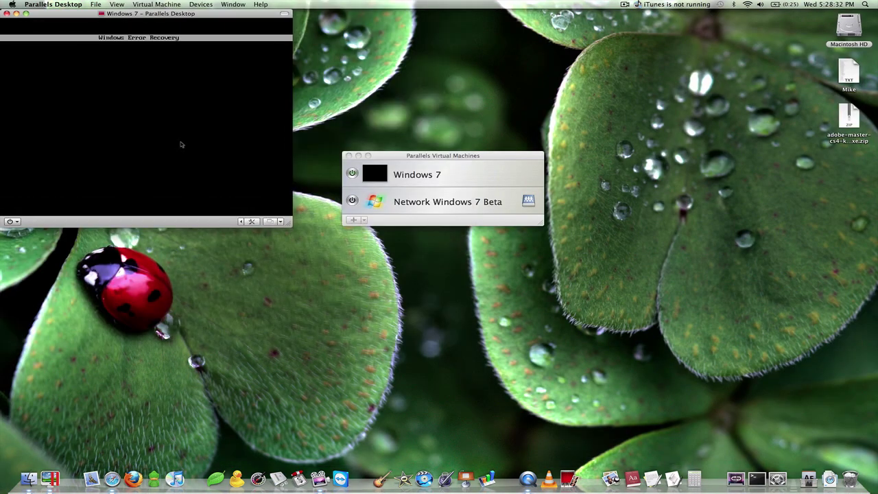
left_click(181, 145)
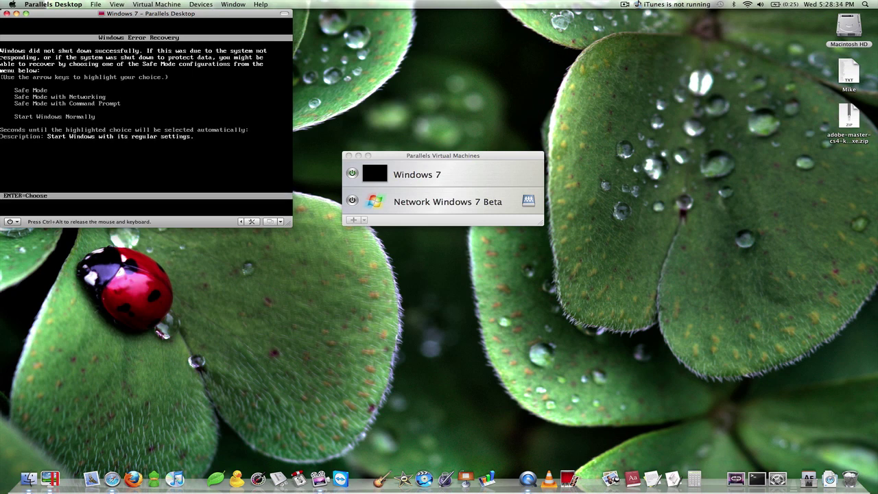
key("Return")
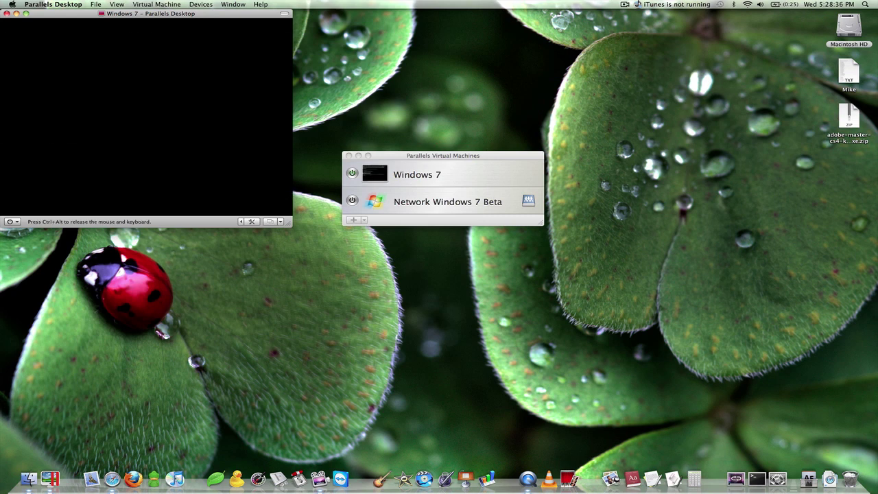
key("ctrl+alt")
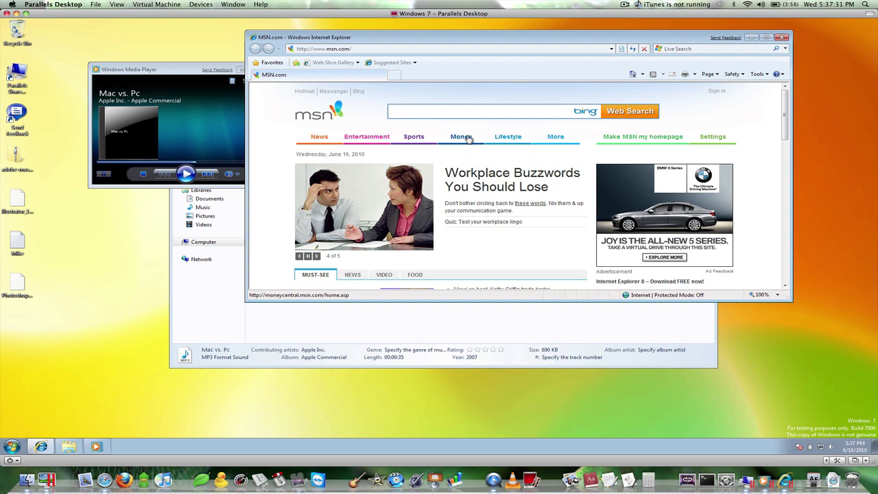
- Open the MSN Entertainment page in Internet Explorer
scroll(437, 228, "down", 10)
scroll(436, 226, "up", 10)
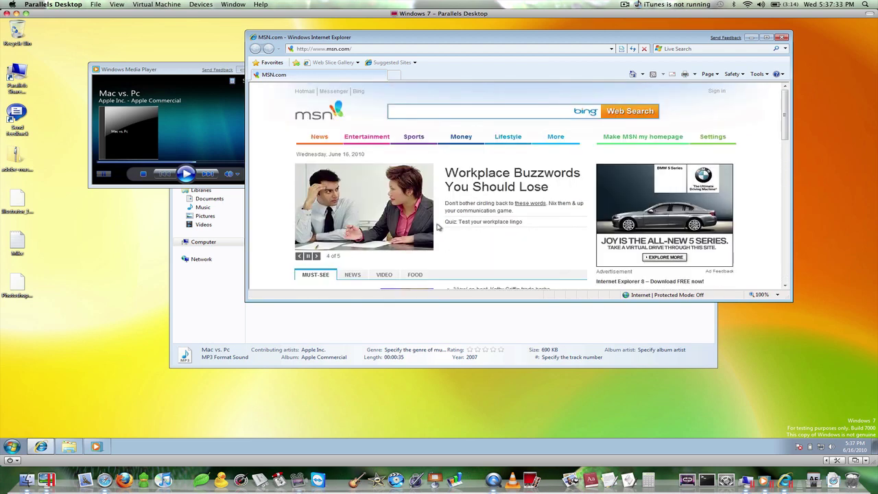
mouse_move(353, 139)
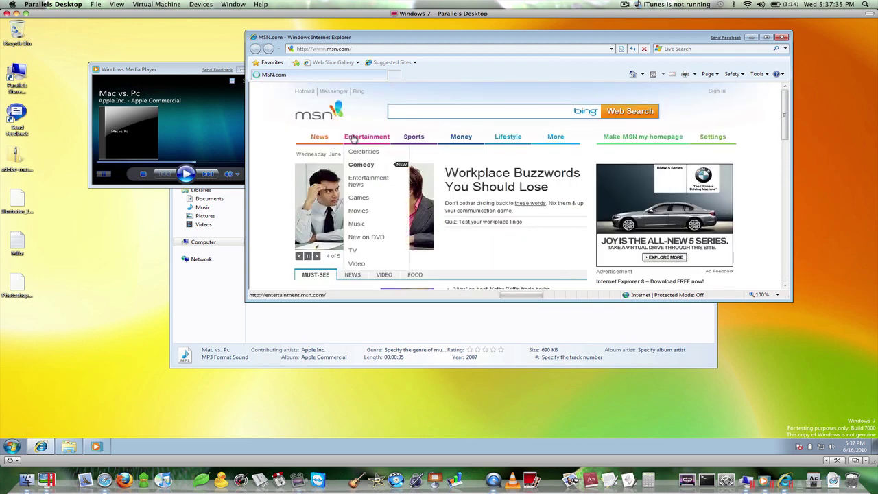
left_click(353, 137)
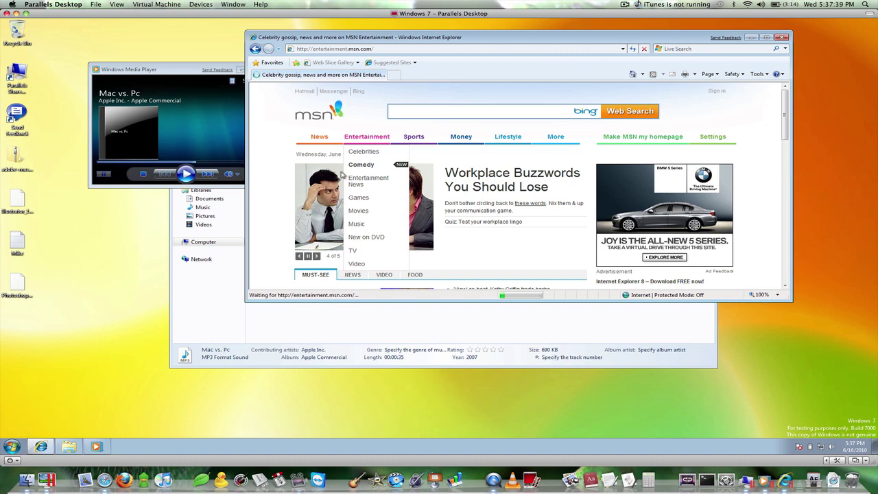
- Play the Mac vs. Pc track in Windows Media Player
left_click(227, 281)
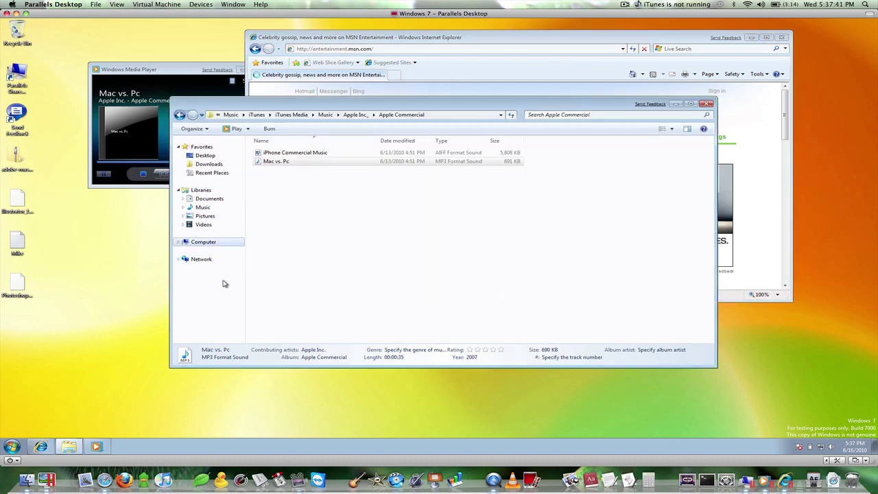
left_click(176, 71)
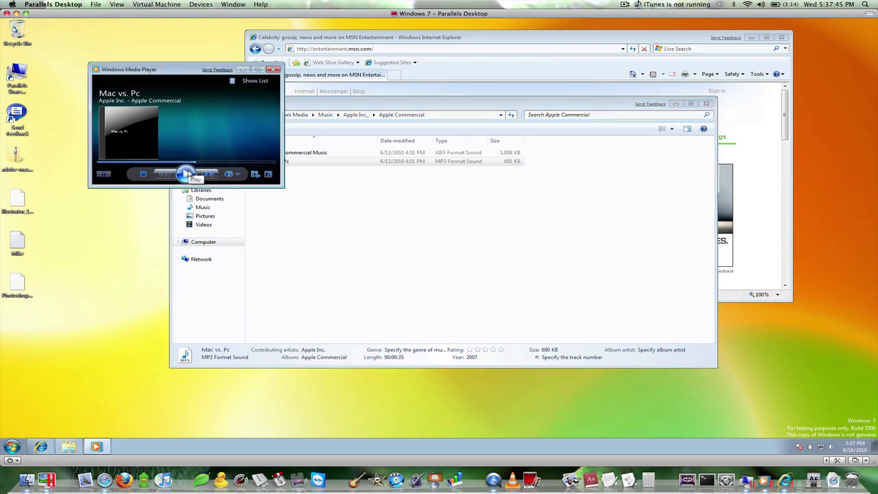
left_click(185, 174)
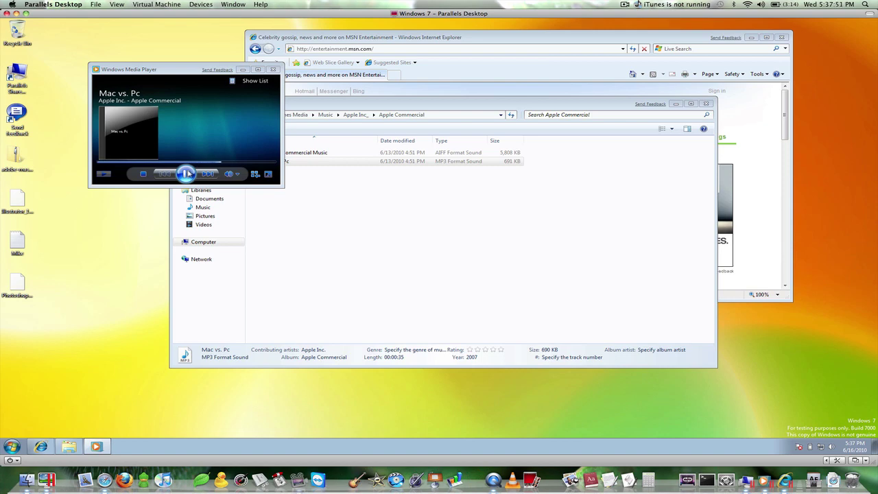
- In the Apple Commercial folder window, go back through Apple Inc_ to the Music artists folder
left_click(282, 227)
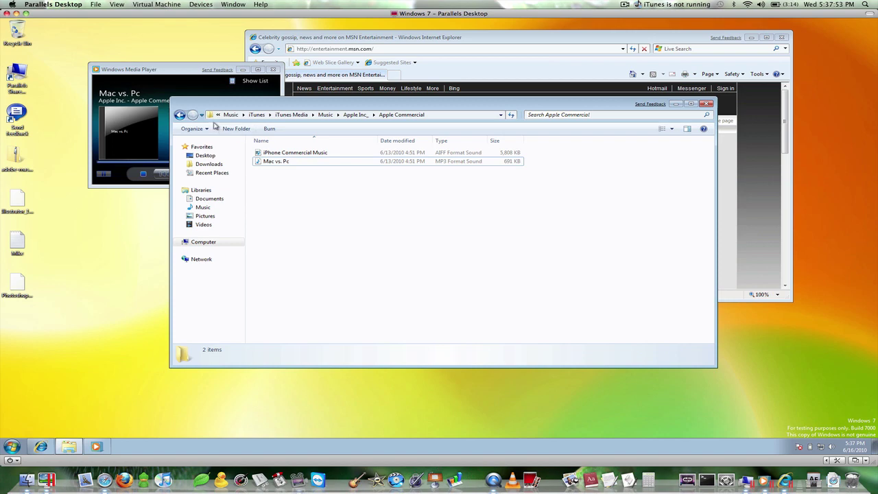
left_click(179, 115)
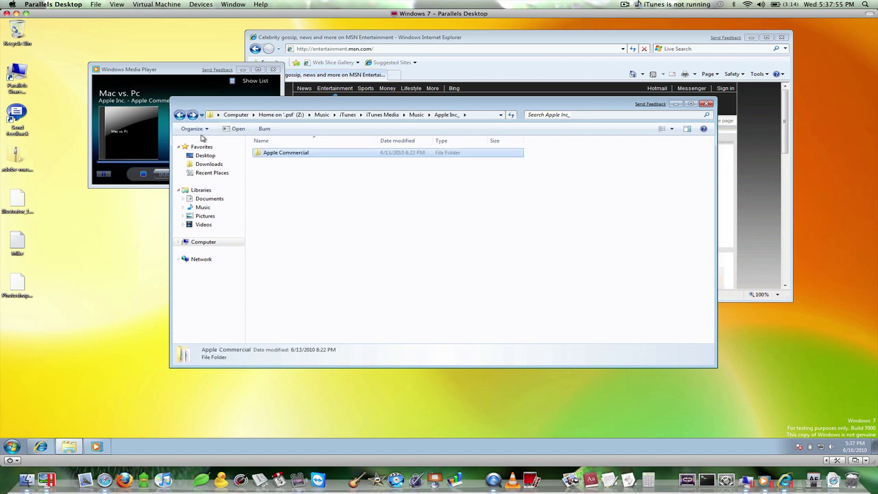
left_click(180, 115)
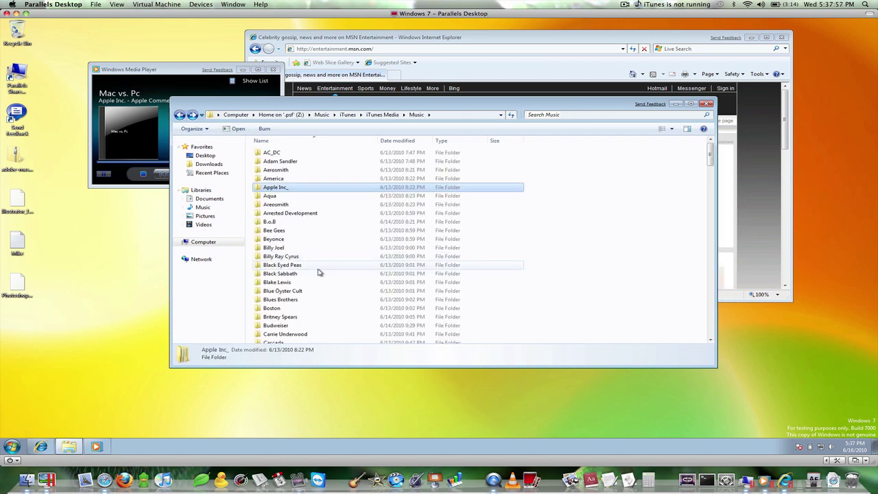
scroll(317, 270, "down", 6)
scroll(318, 272, "up", 6)
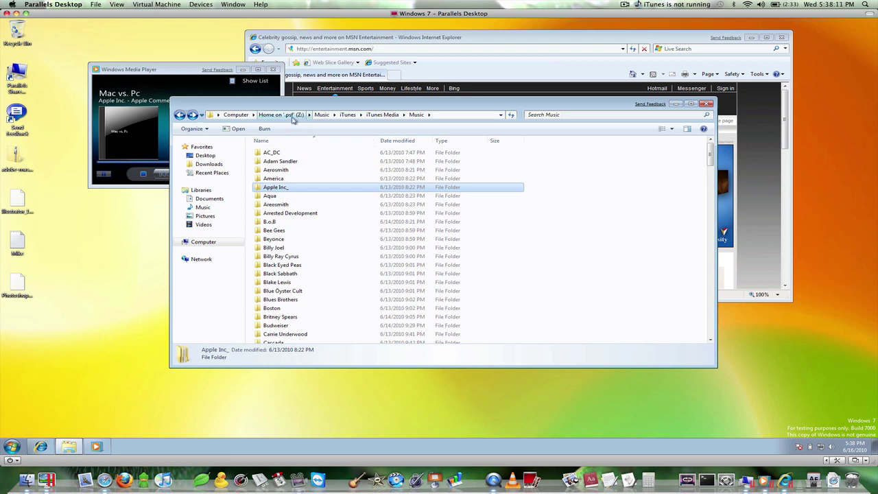
- Open the Computer view, browse the Macintosh HD-1 drive's files, then return to the drive list
left_click(235, 114)
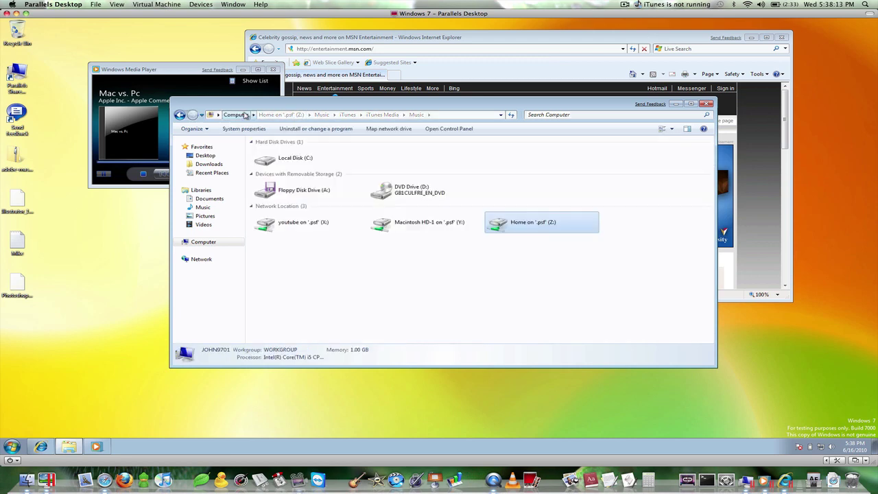
left_click(392, 272)
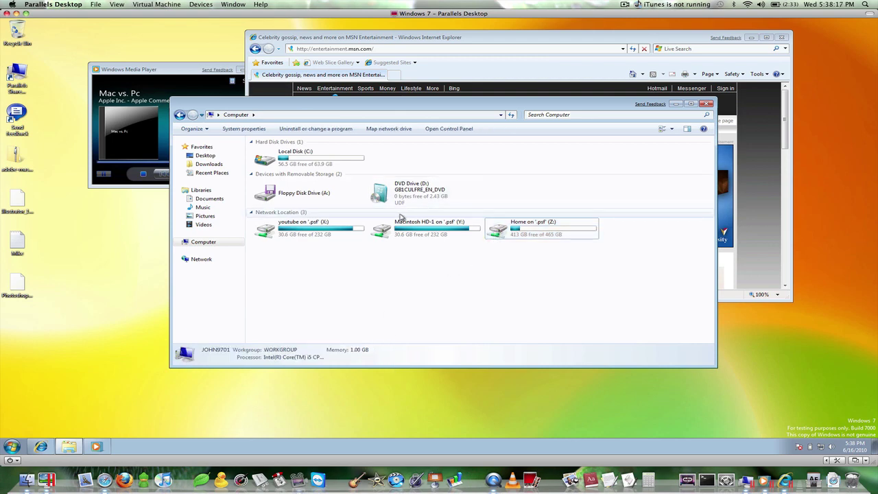
left_click(383, 231)
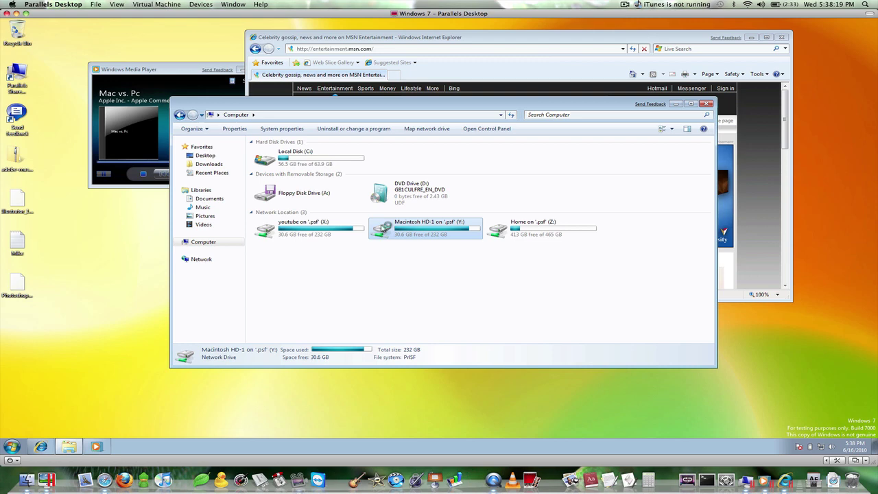
double_click(382, 231)
scroll(357, 218, "down", 2)
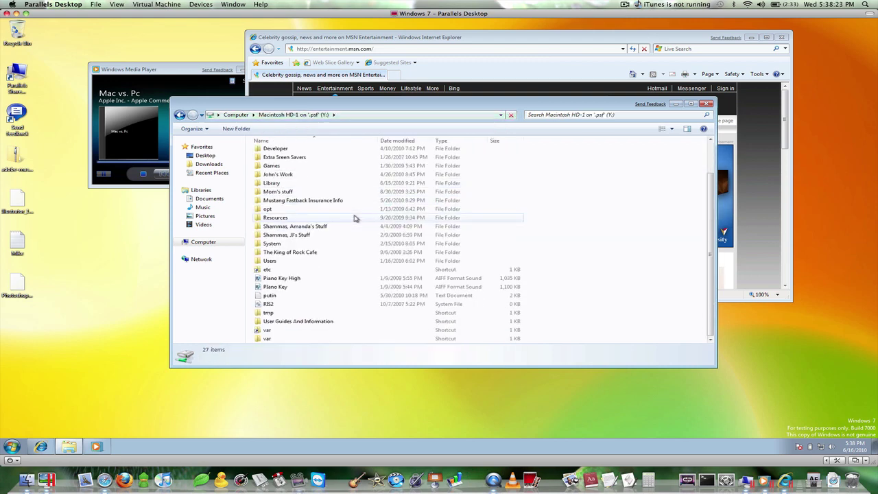
scroll(356, 217, "up", 2)
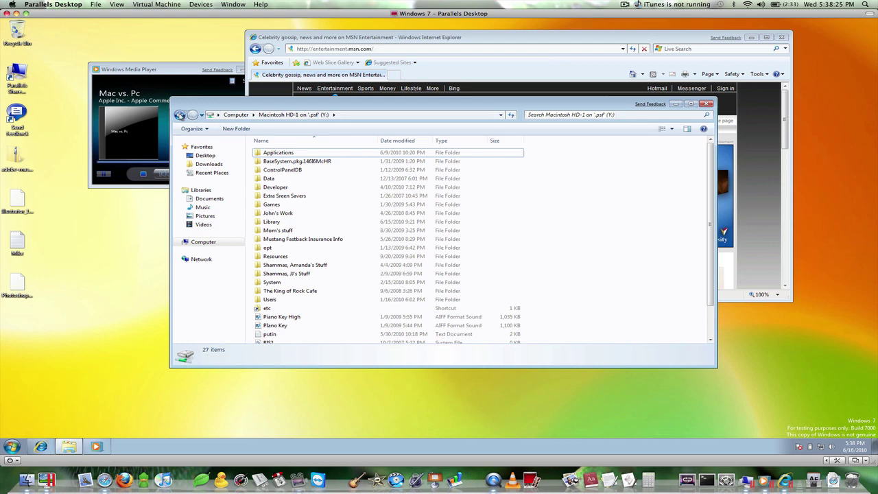
left_click(180, 115)
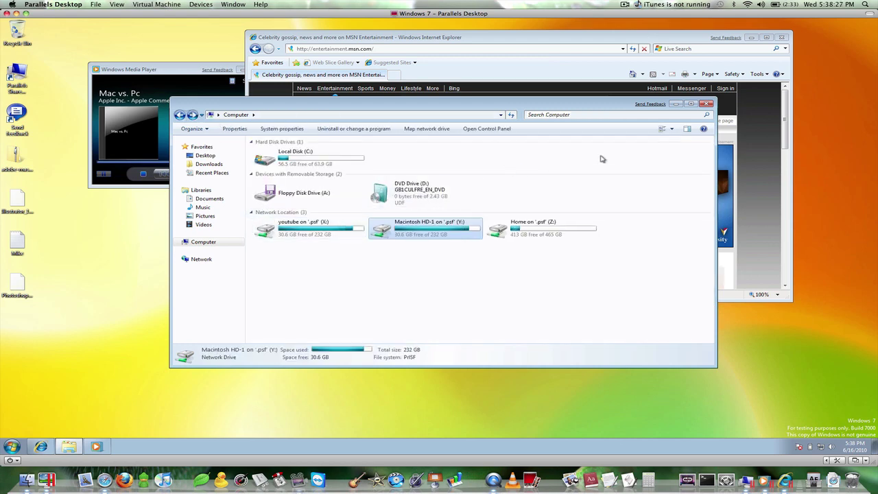
- Close the drive browser, decline the Adobe Flash Player install, and move Internet Explorer down and right
left_click(706, 103)
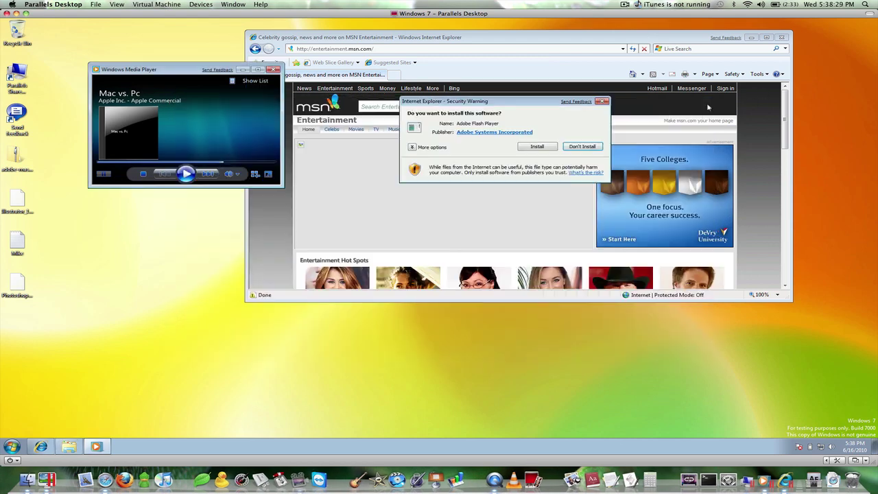
left_click(539, 38)
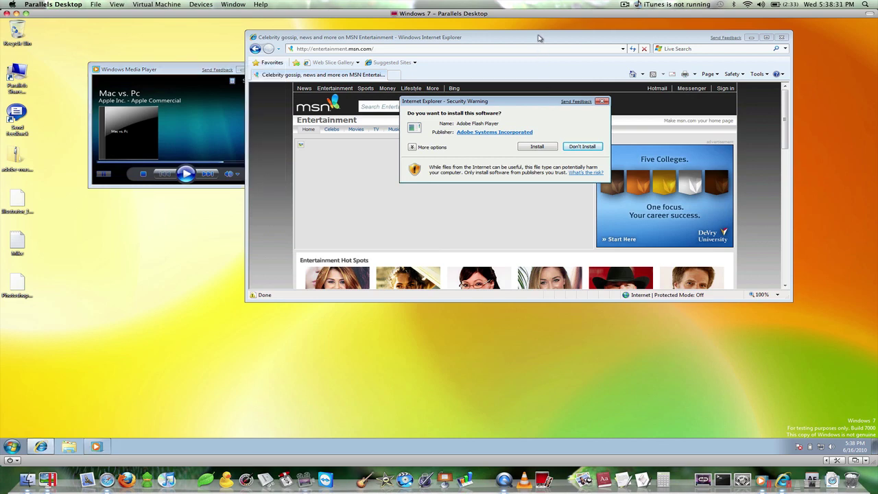
left_click(575, 147)
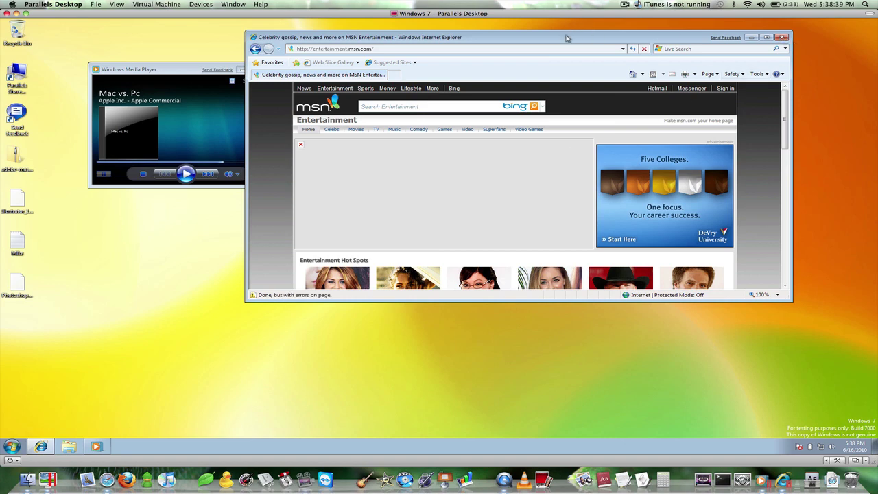
left_click_drag(565, 36, 586, 100)
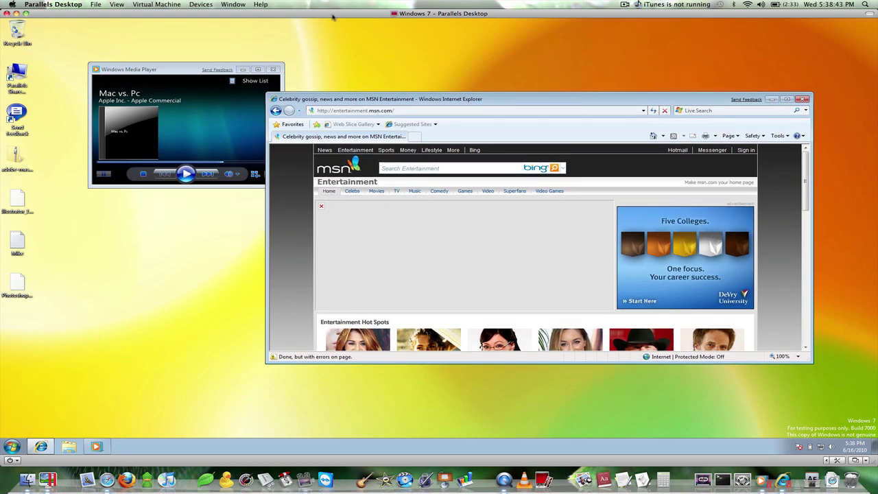
- Switch the Windows 7 VM into Coherence mode from the View menu
left_click(169, 4)
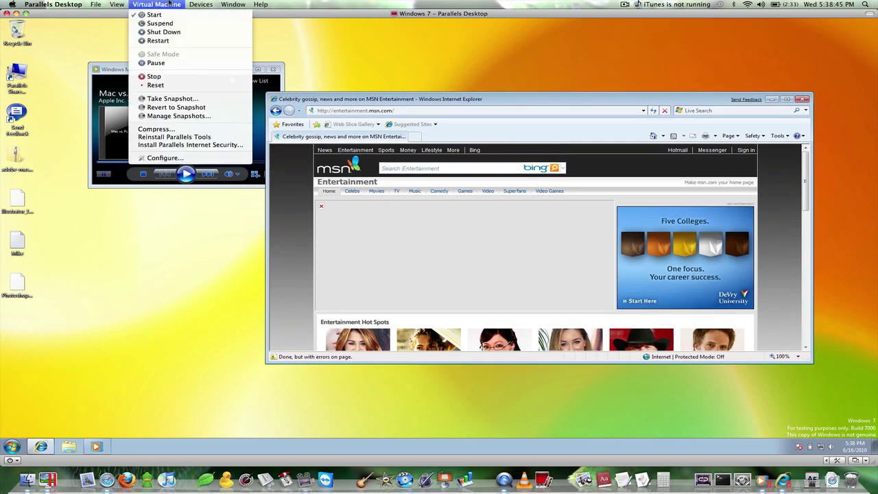
mouse_move(117, 5)
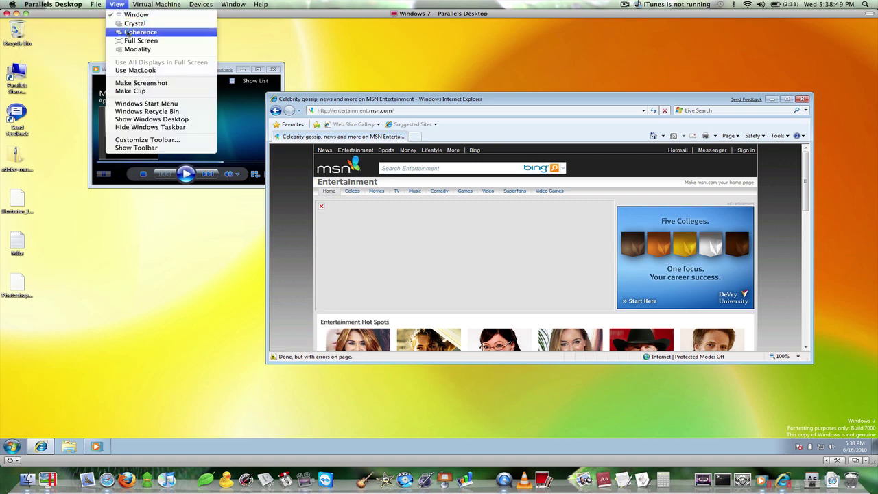
left_click(128, 32)
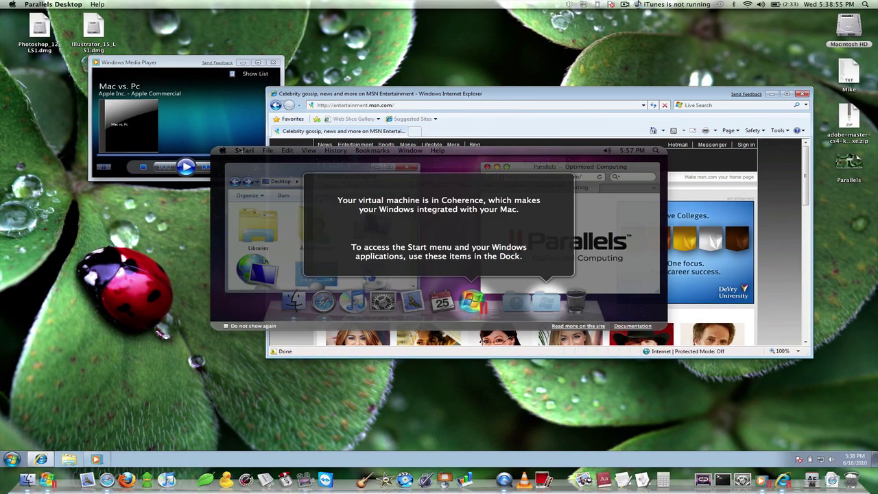
- Dismiss the Coherence notice, switch Spaces and back, move Internet Explorer down, and briefly open the Start menu
left_click(227, 162)
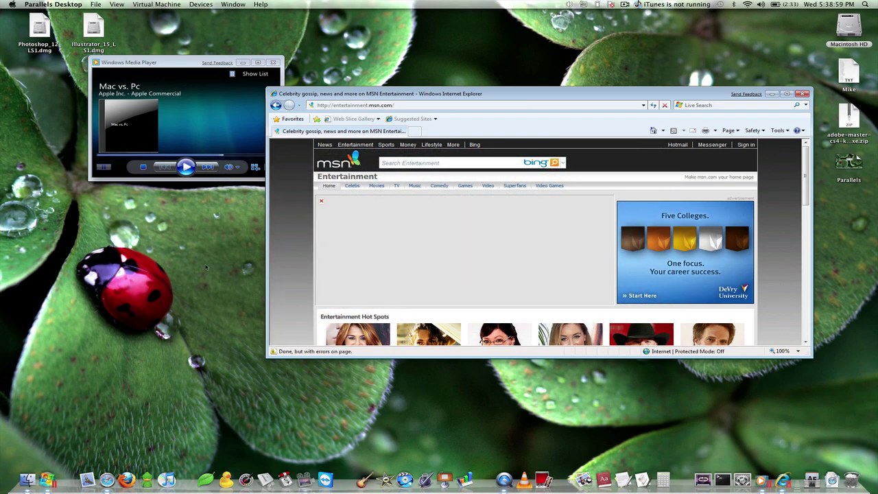
key("ctrl+Left")
key("ctrl+Right")
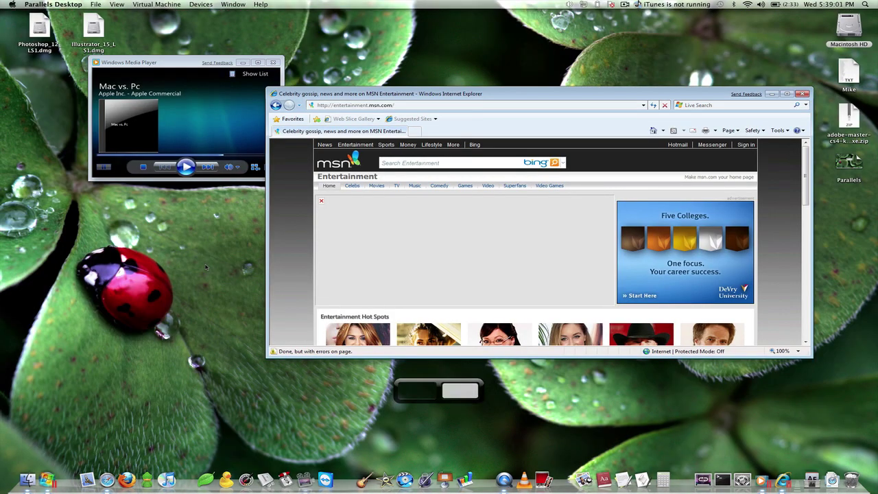
mouse_move(398, 93)
left_mouse_down()
mouse_move(439, 120)
mouse_move(357, 141)
mouse_move(390, 97)
left_mouse_up()
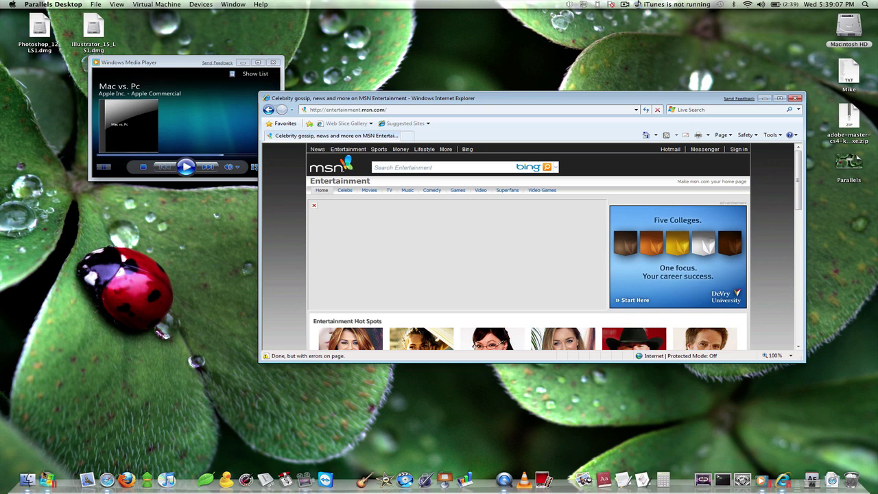
left_click(47, 480)
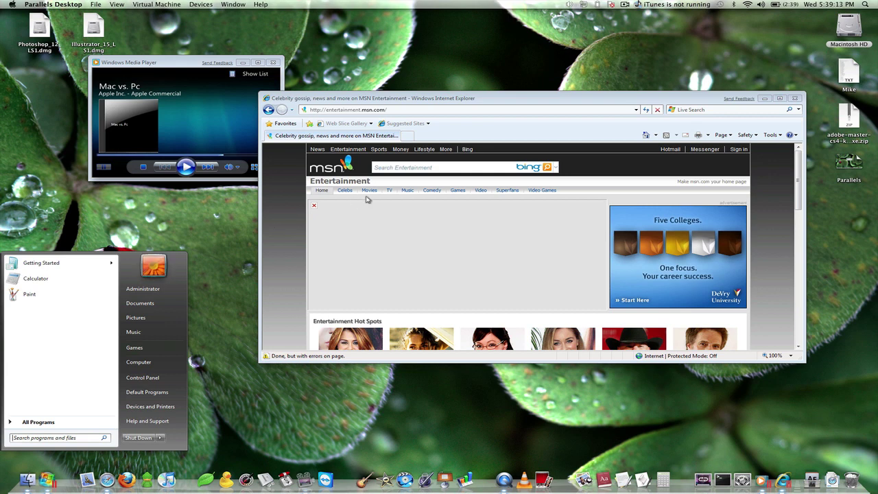
left_click(300, 184)
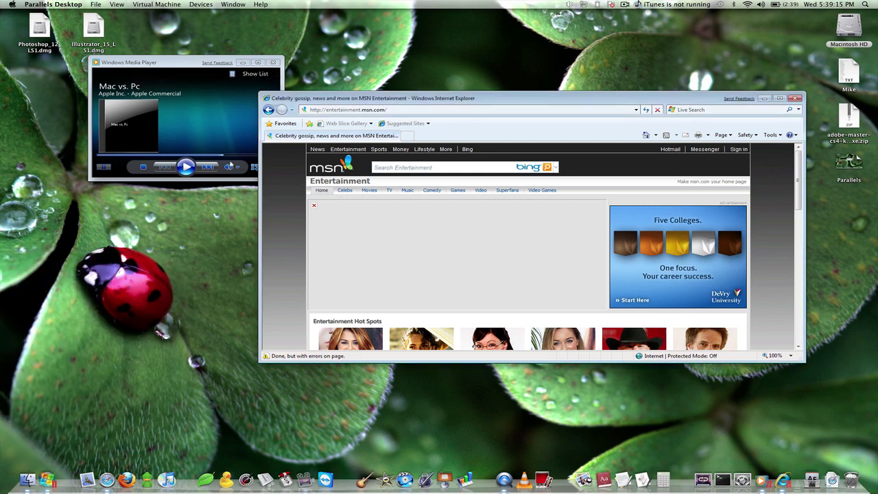
left_click(623, 480)
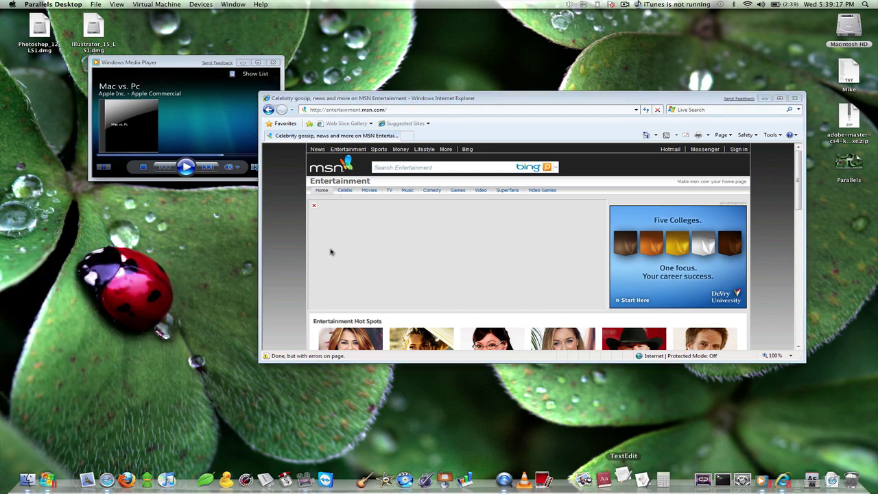
left_click_drag(252, 36, 295, 157)
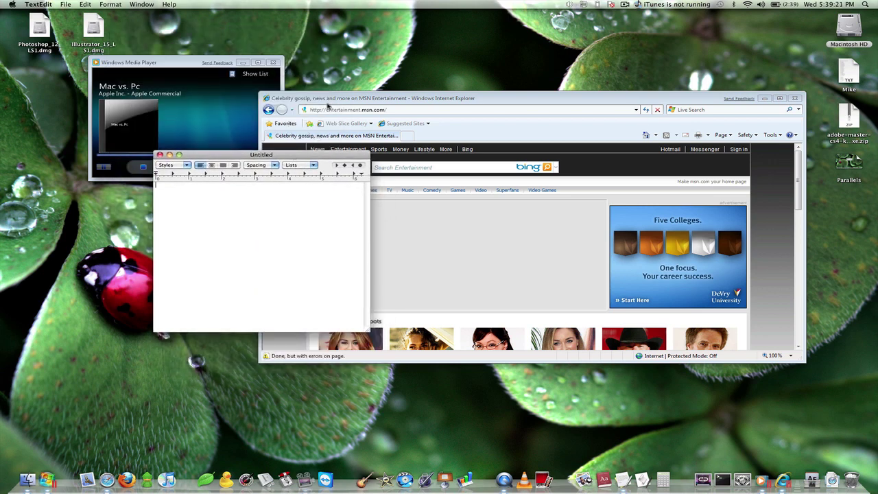
left_click(330, 100)
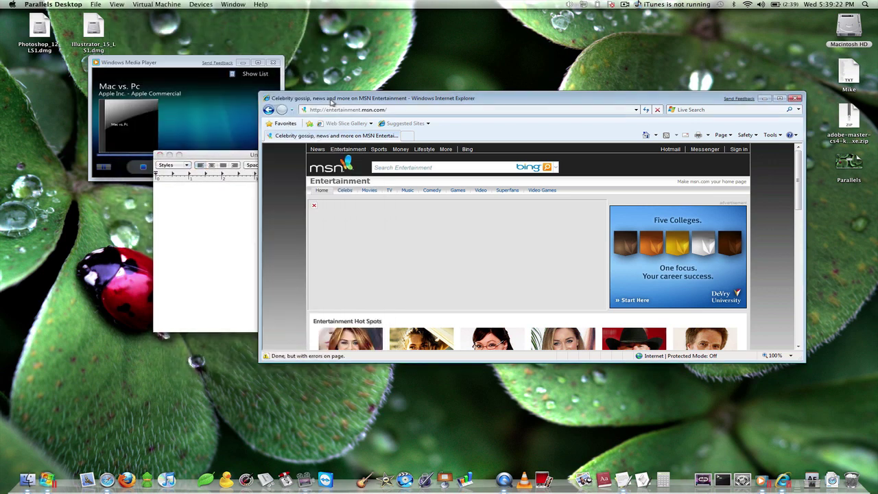
left_click(229, 196)
left_click(52, 3)
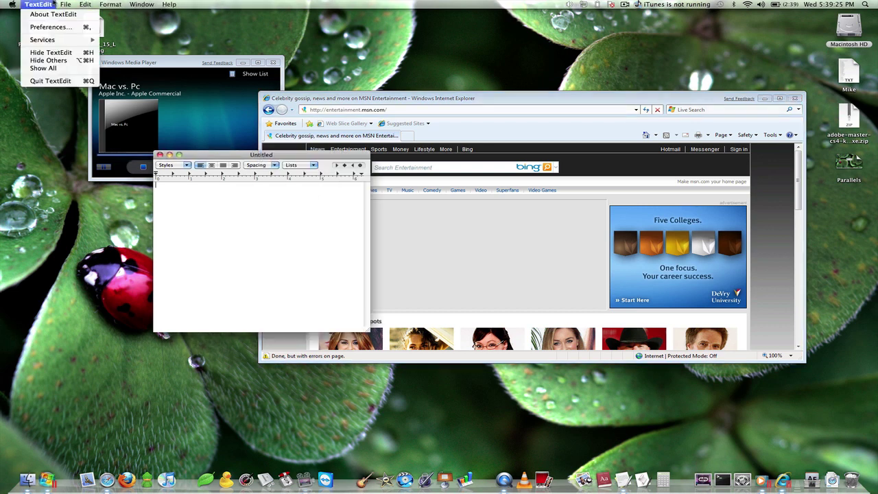
left_click(50, 80)
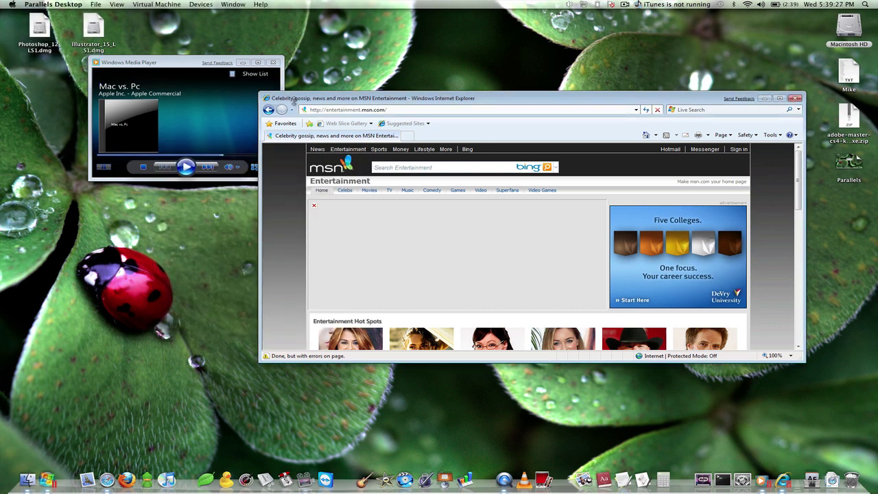
- Switch the Windows 7 VM to Full Screen from the View menu
left_click(128, 4)
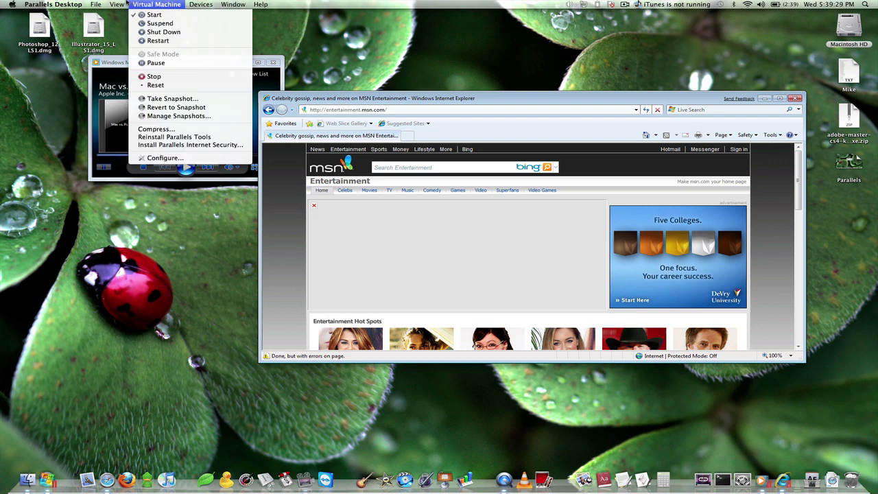
mouse_move(116, 4)
left_click(120, 43)
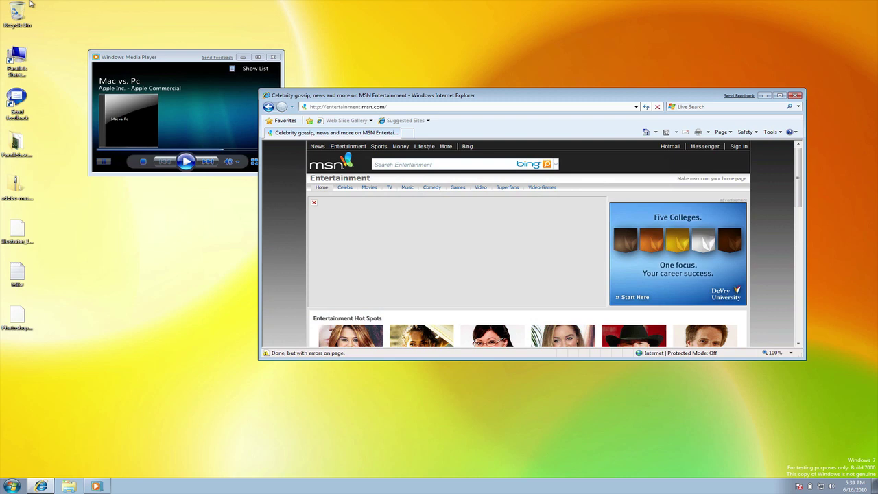
mouse_move(1, 2)
- Exit Full Screen into Window view, checking the View menu's mode options without changing them
key("ctrl+super+f")
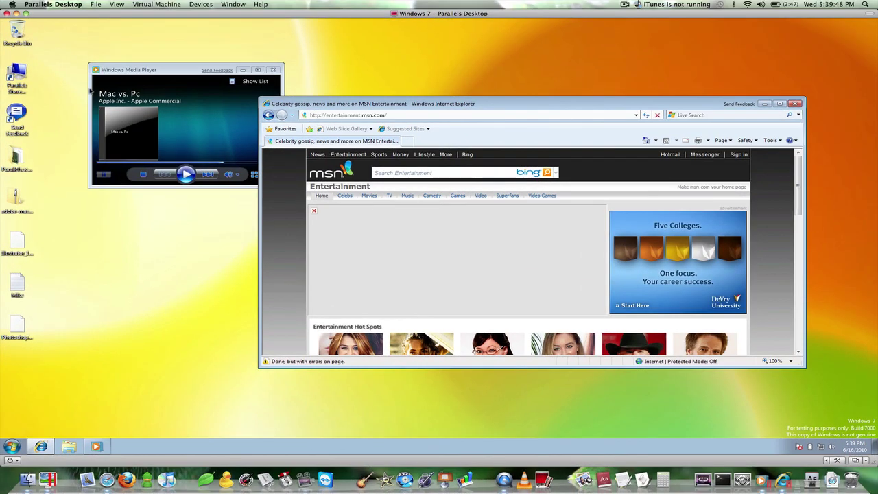
left_click(116, 5)
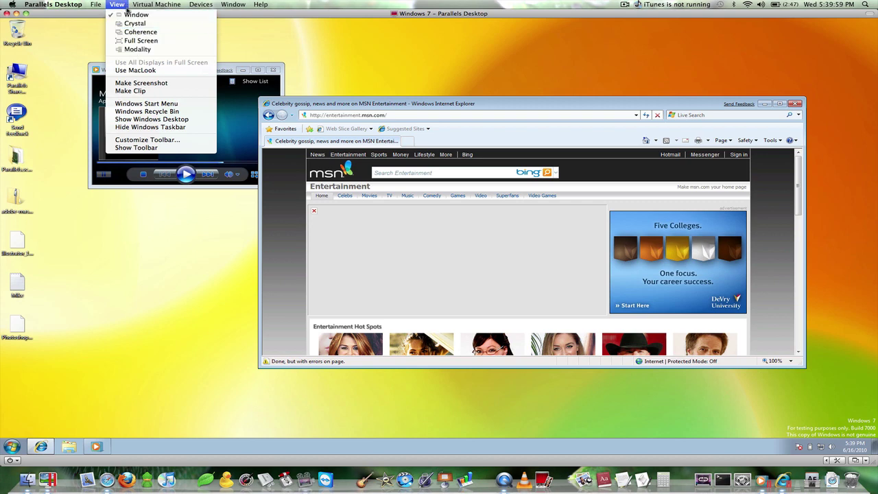
left_click(120, 4)
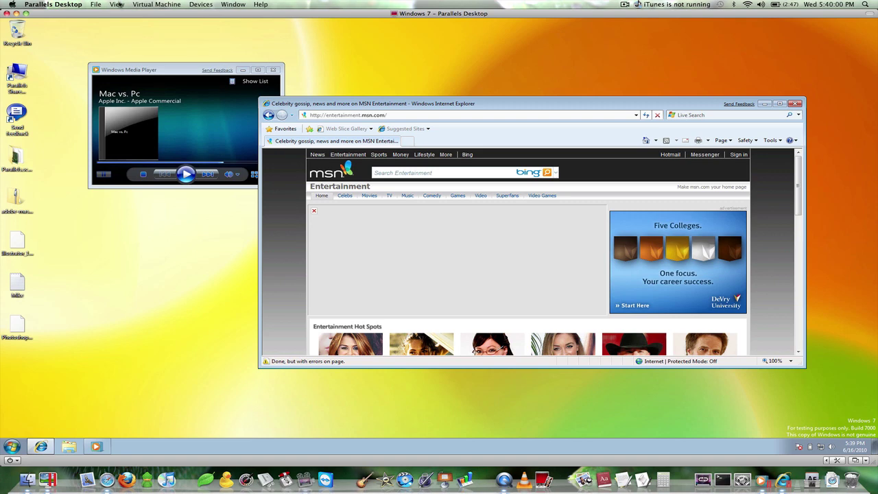
left_click(76, 4)
left_click(75, 4)
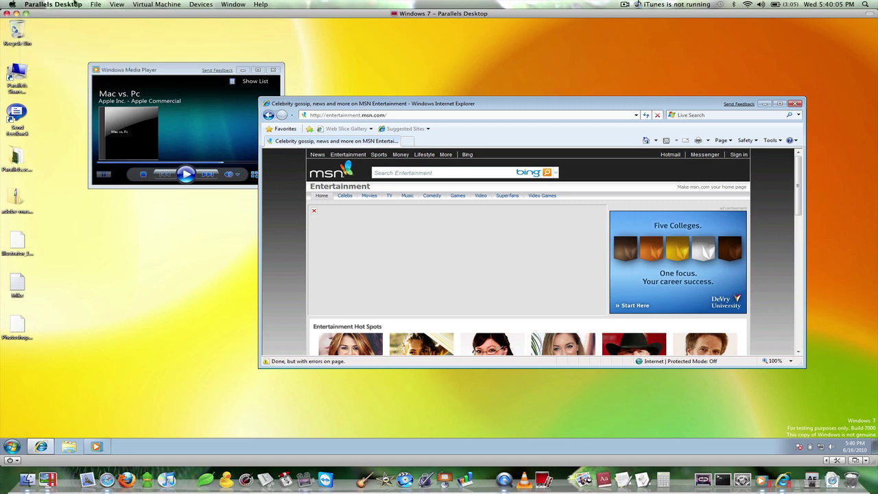